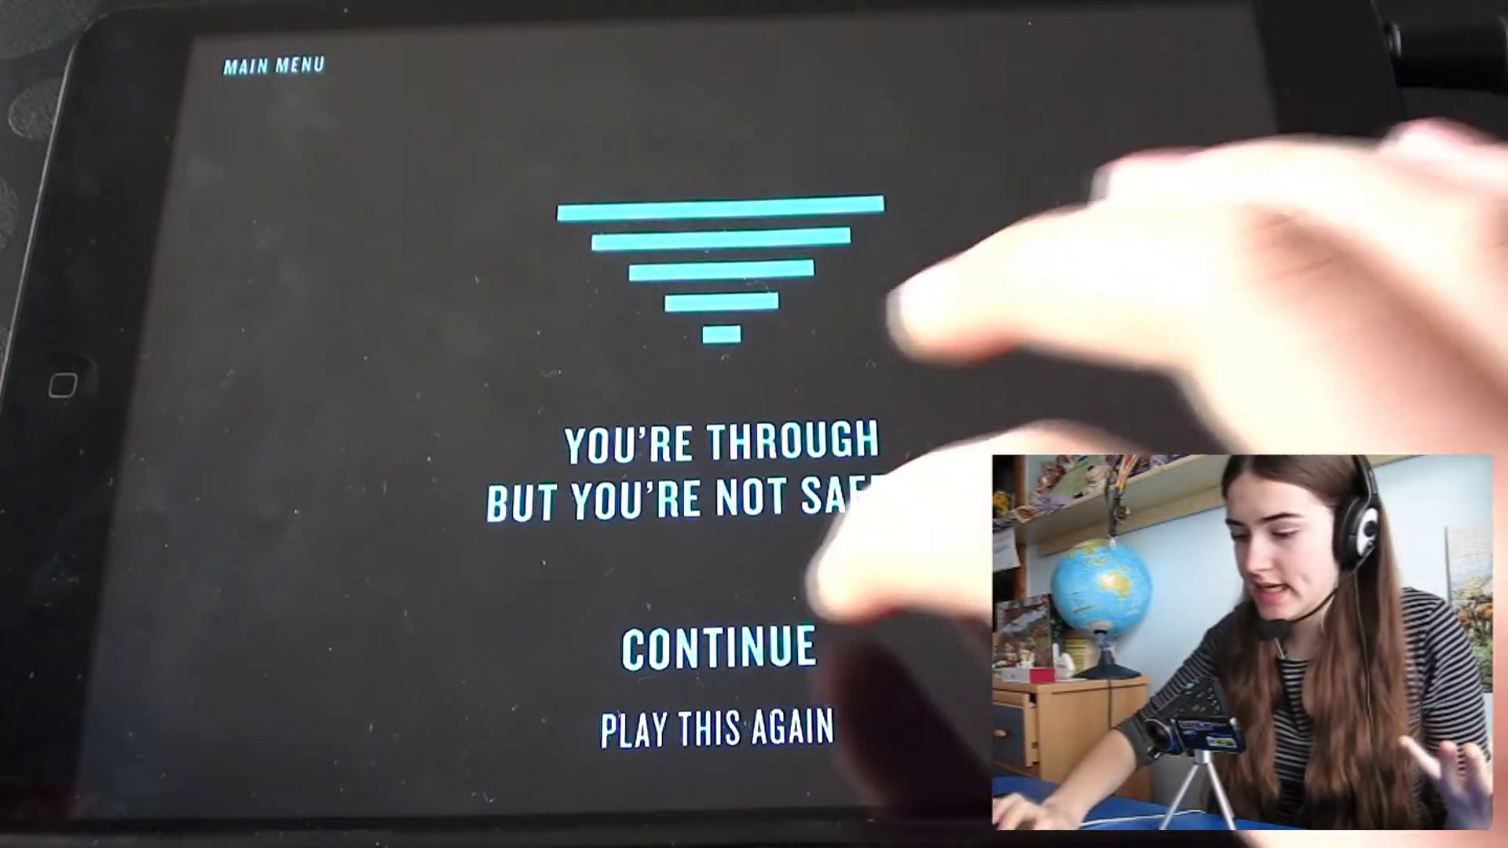
Continue past the 'You're through but you're not safe yet' screen into the next level
click(719, 646)
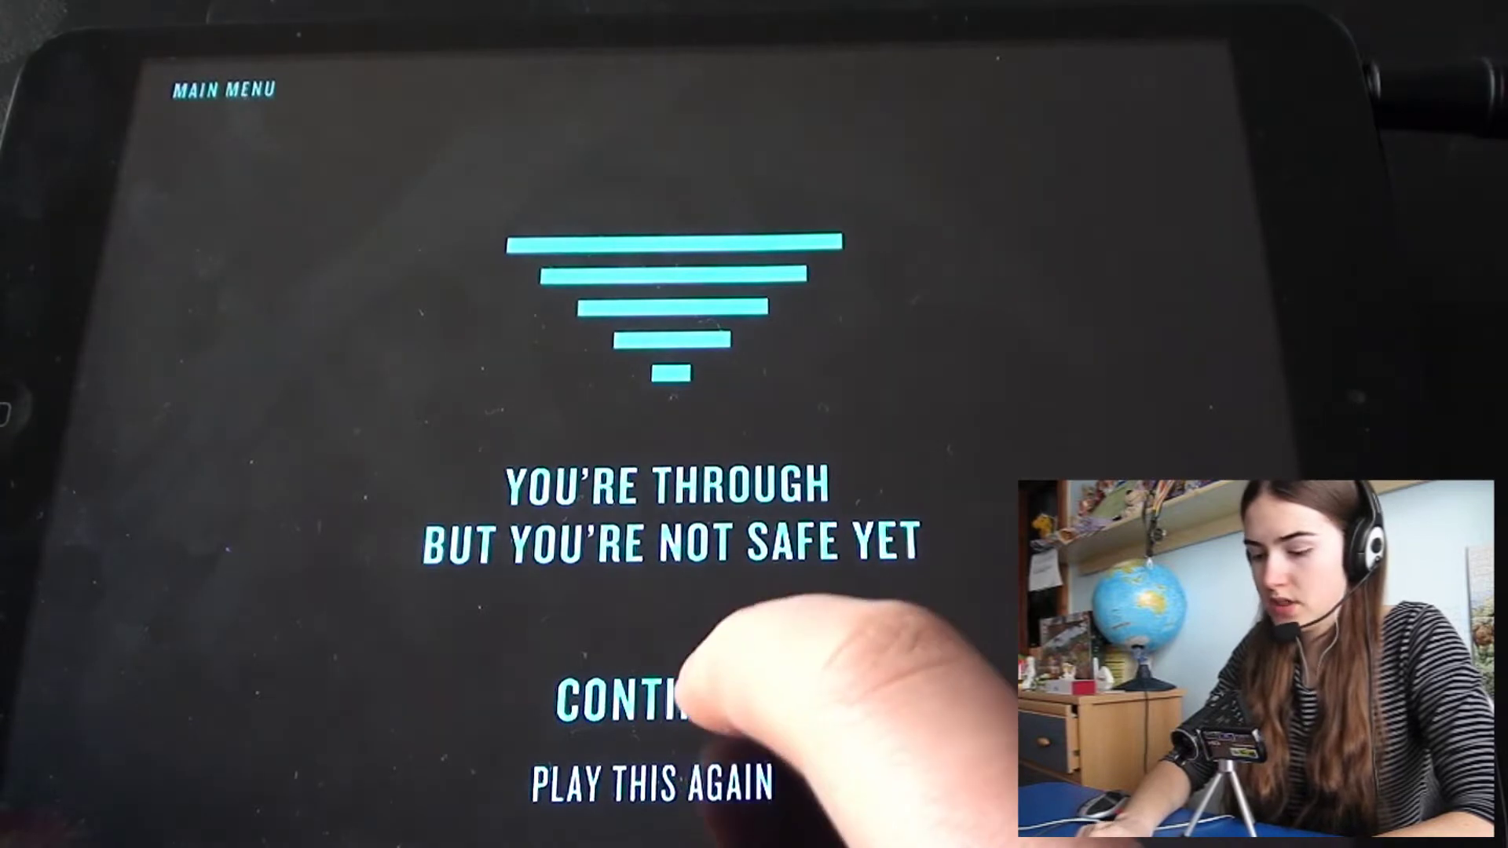
click(707, 700)
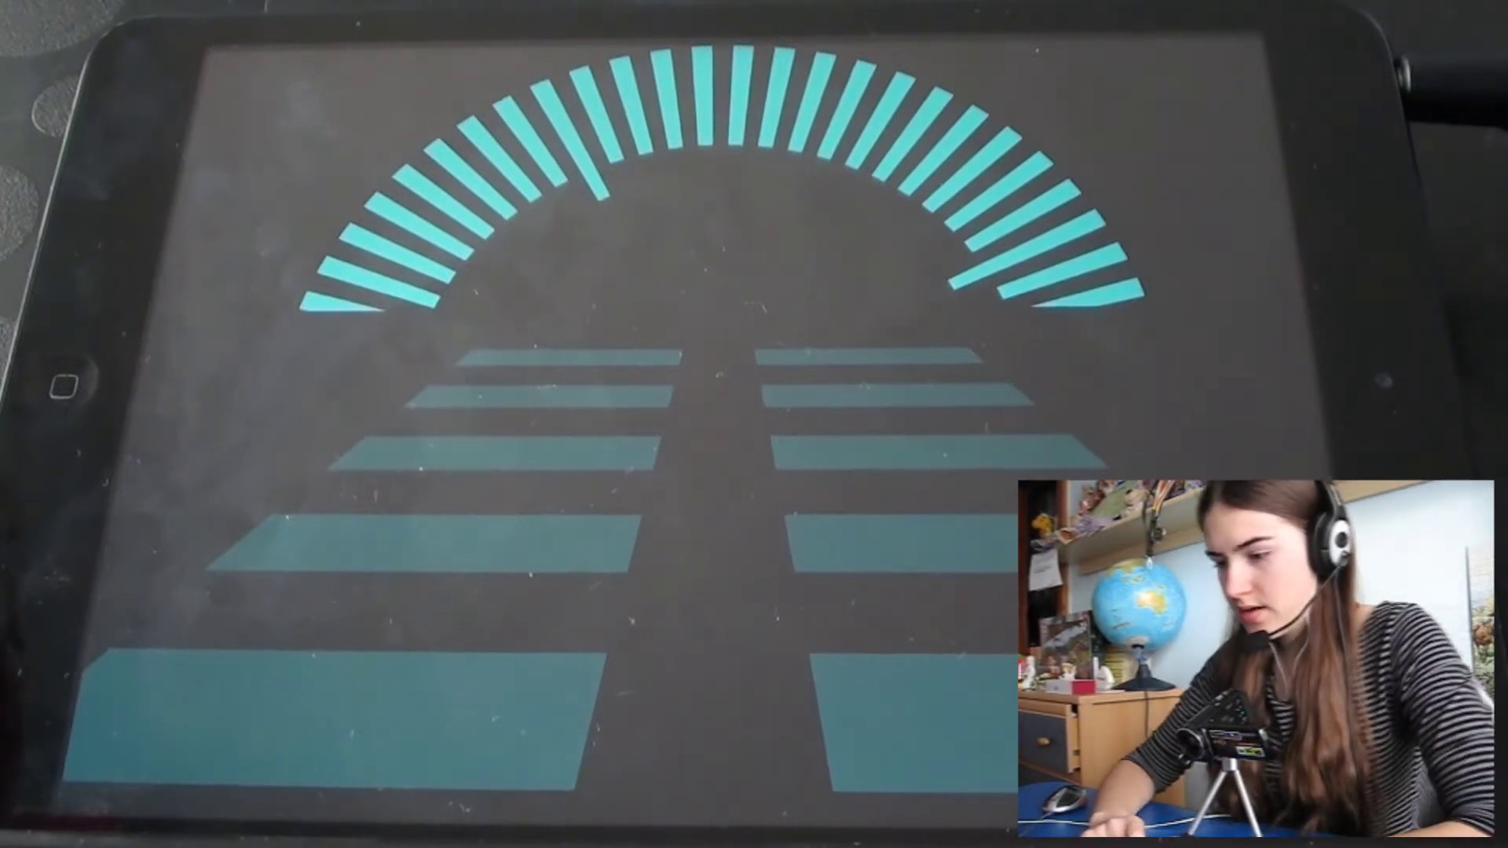
click(700, 704)
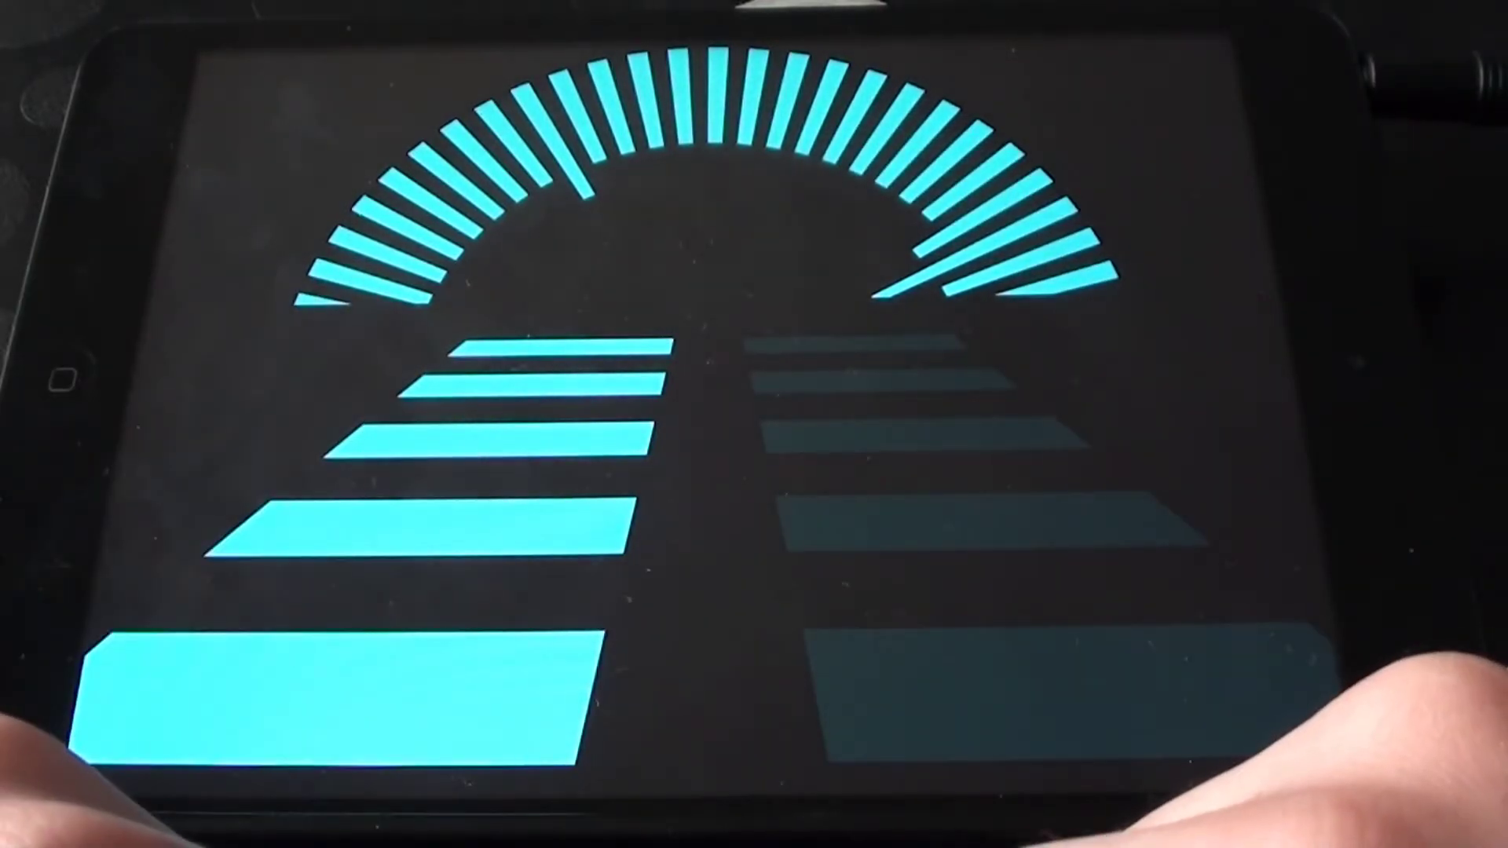
Step with the right foot bar, then keep walking while steering with the top arc
click(1332, 708)
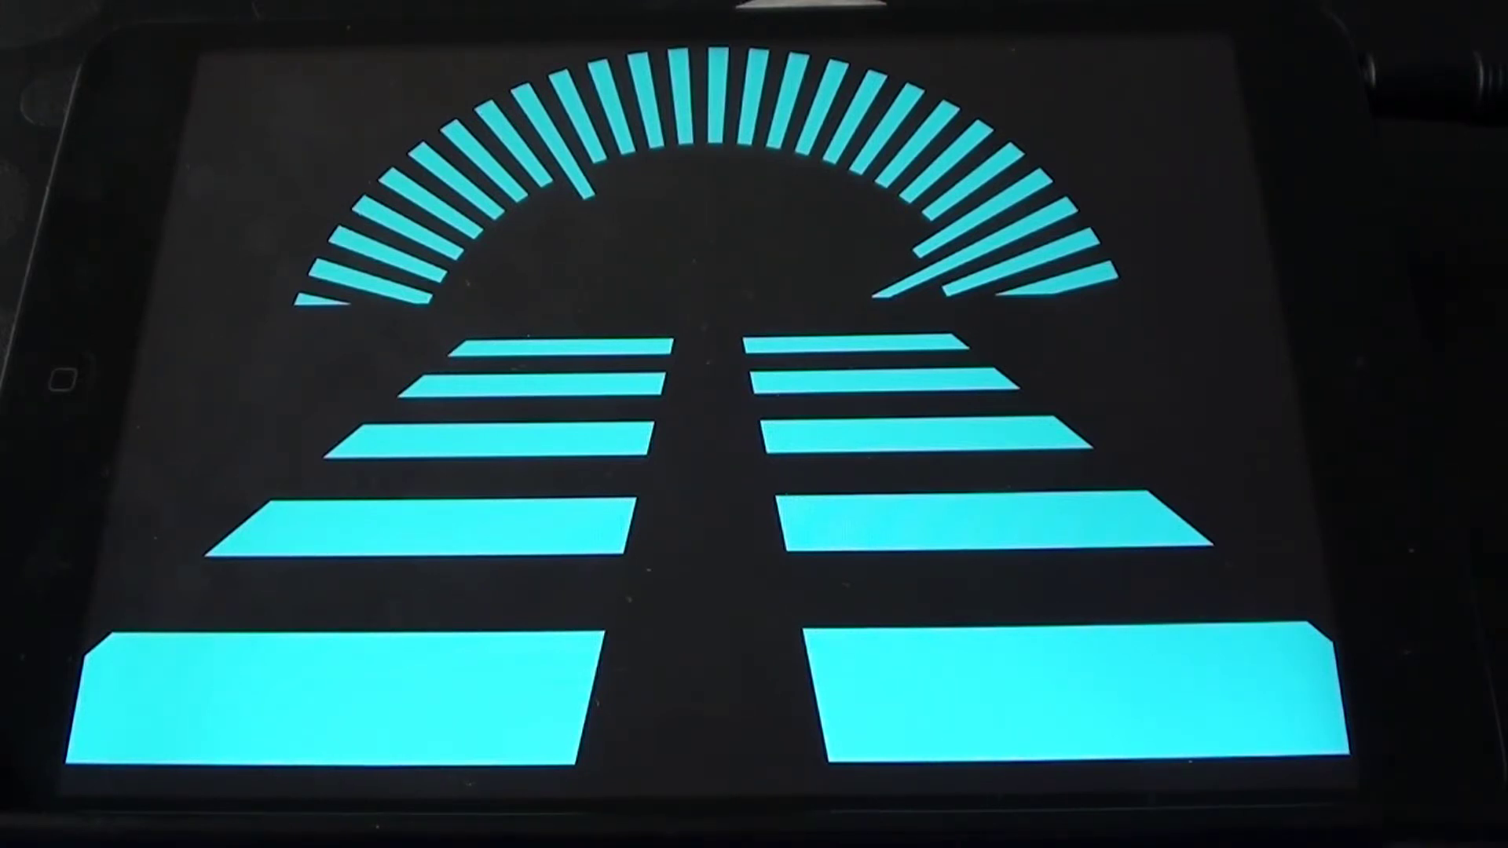
click(775, 337)
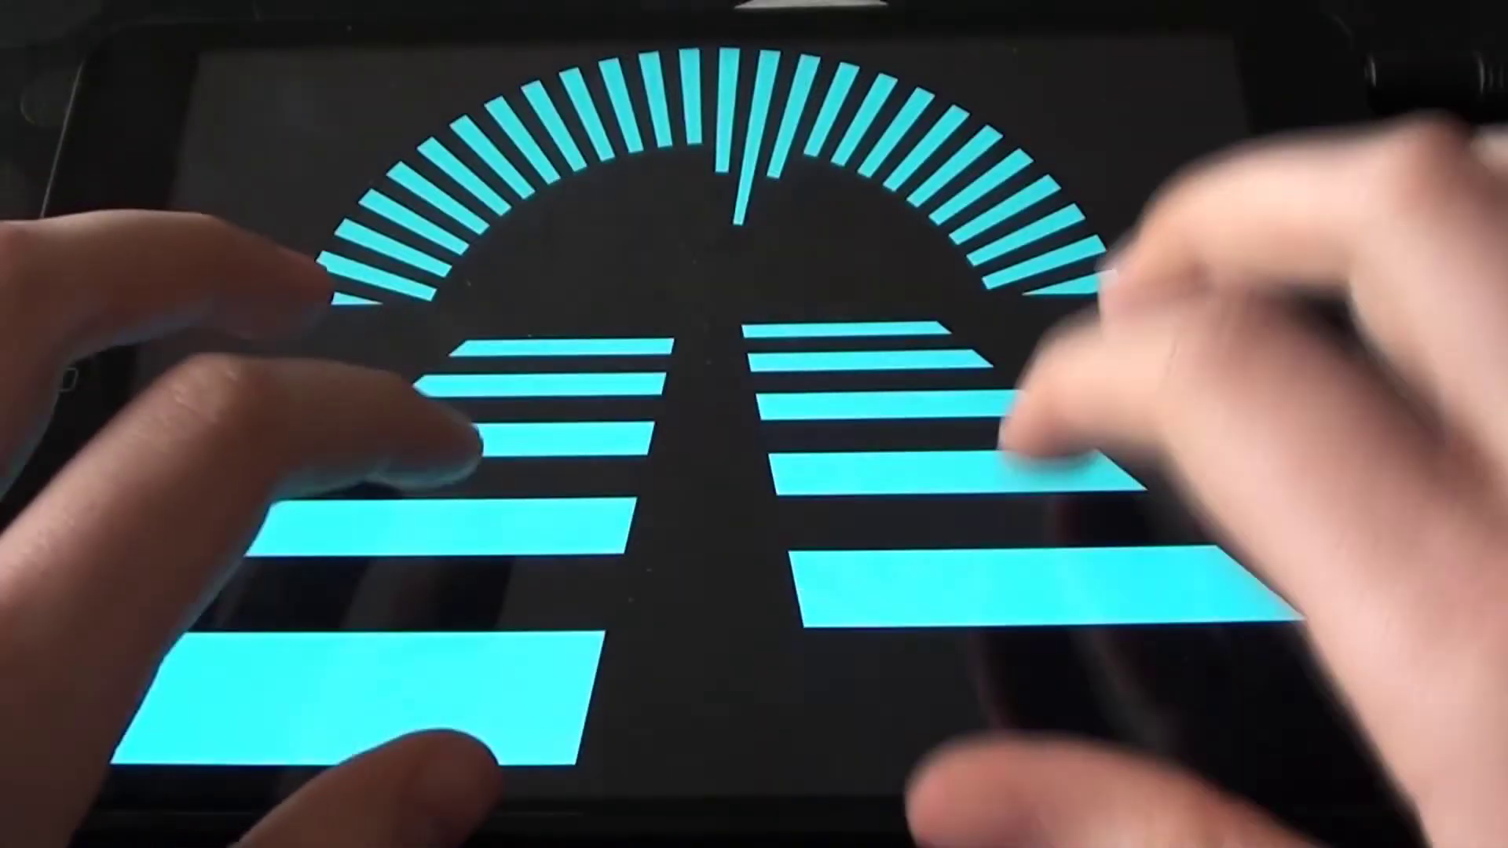